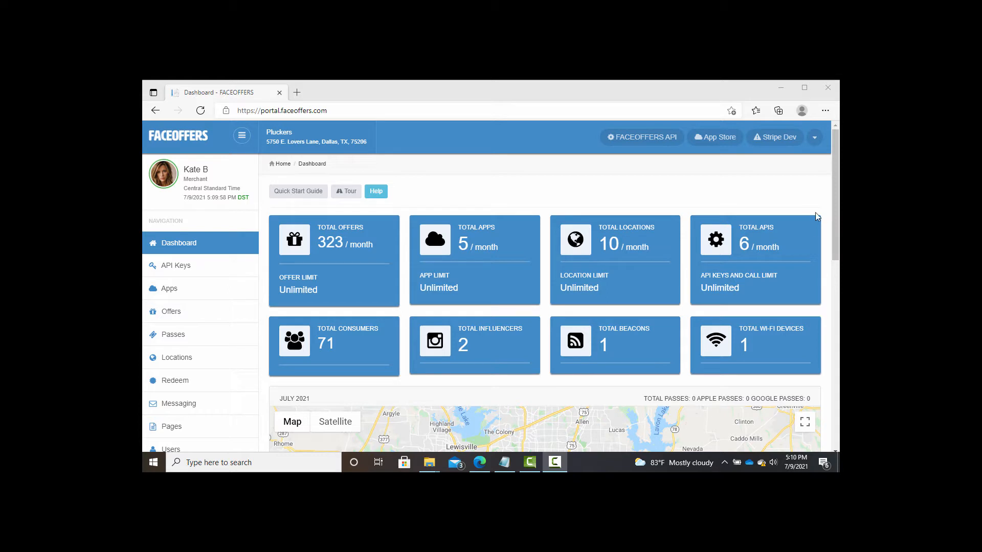
Step: Open the SalesFlash Accounts page to view the connected social accounts
click(814, 138)
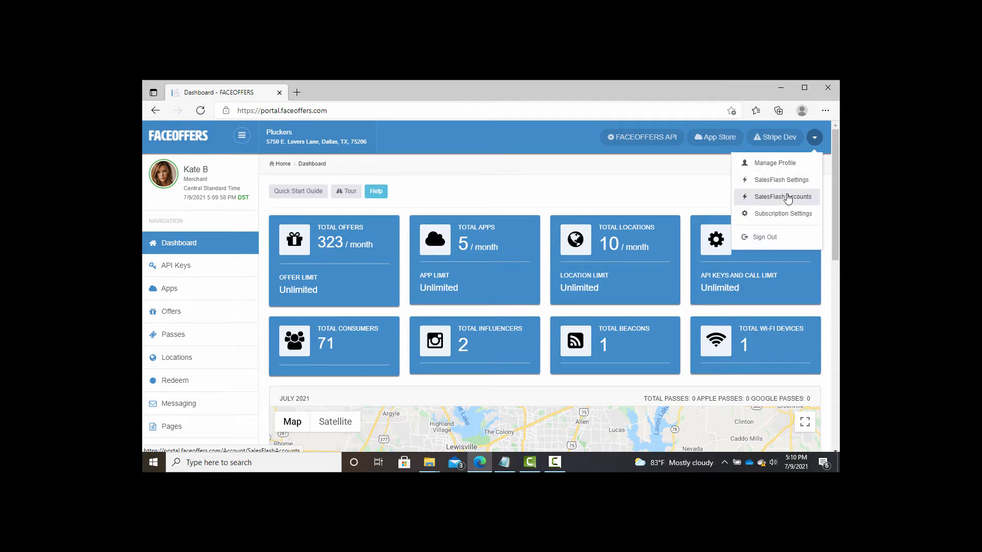
click(787, 198)
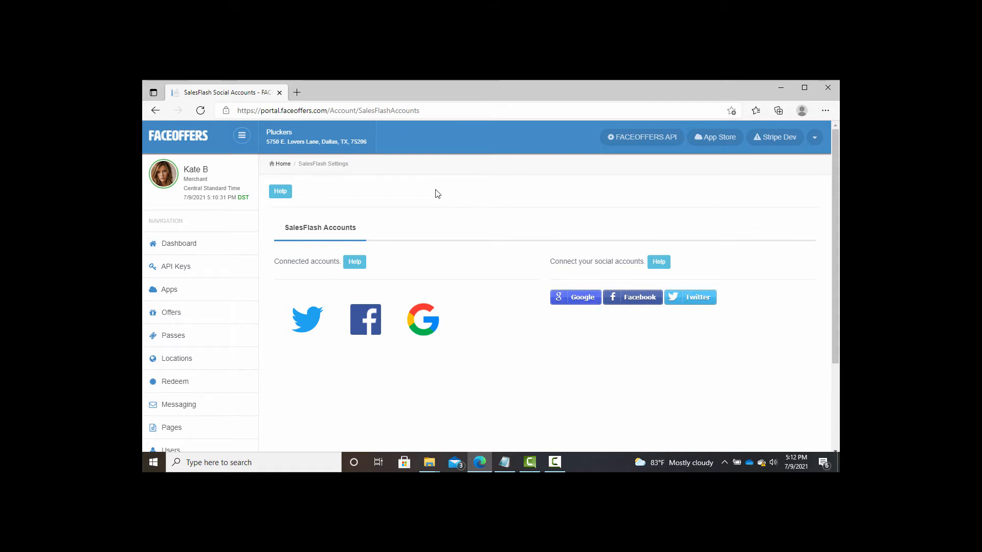
Step: Open the details of the "Free Wings for Texas Fans!" offer and examine its keywords and their phone numbers
click(179, 318)
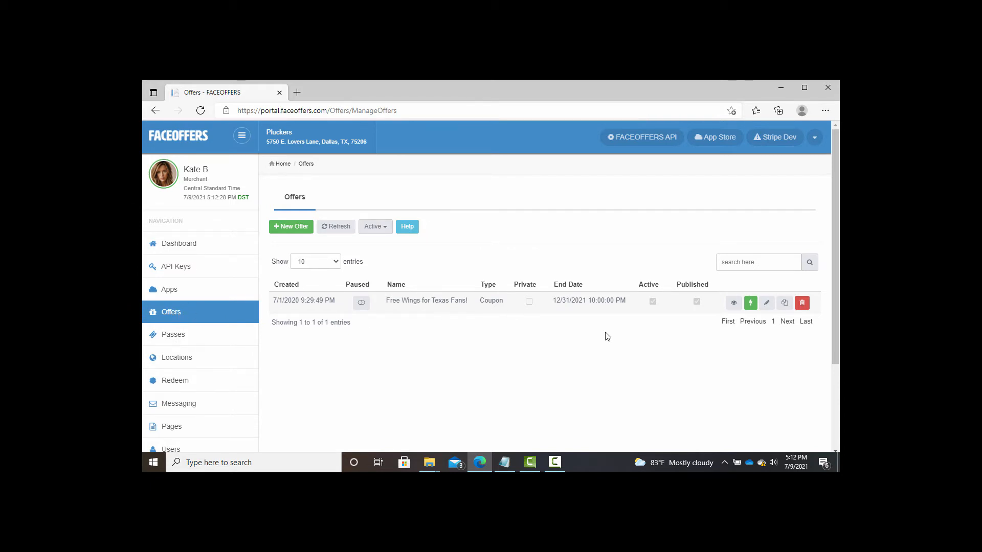
click(734, 304)
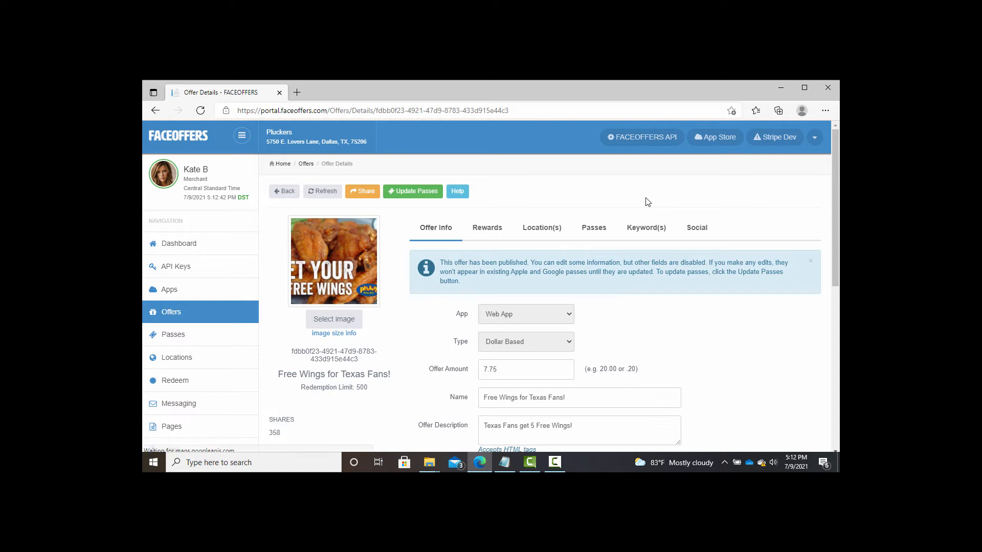
click(640, 231)
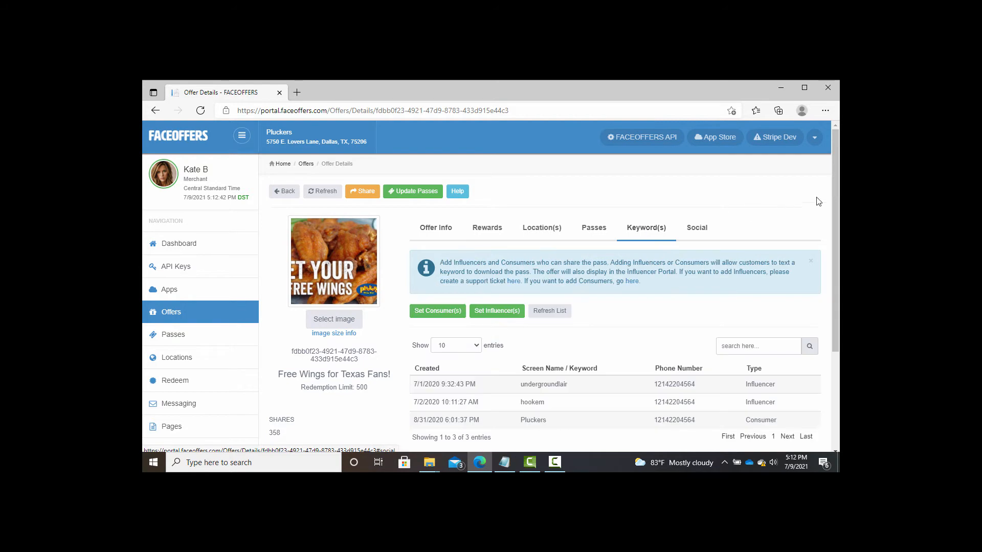
drag(837, 199, 837, 227)
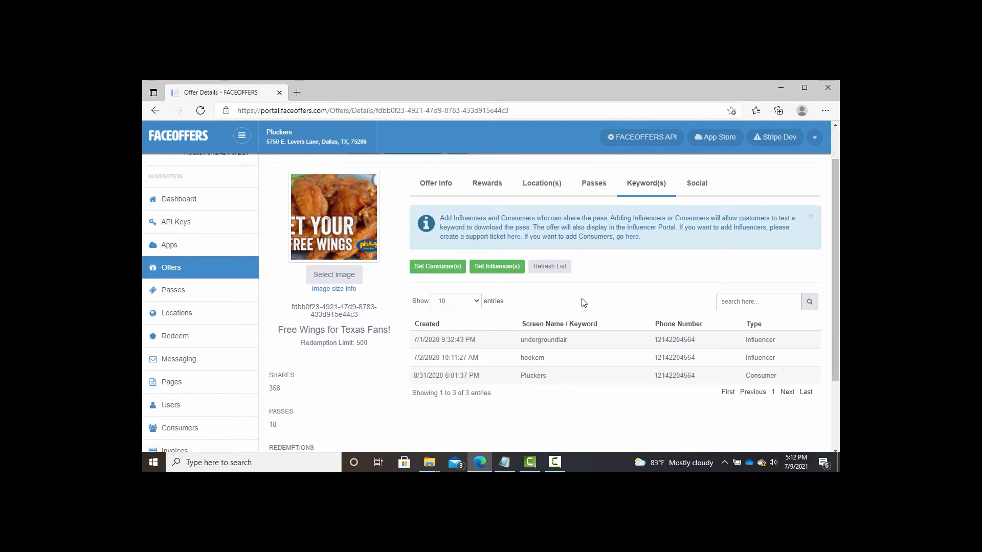
drag(522, 340, 546, 377)
click(660, 337)
double_click(660, 338)
drag(837, 228, 837, 198)
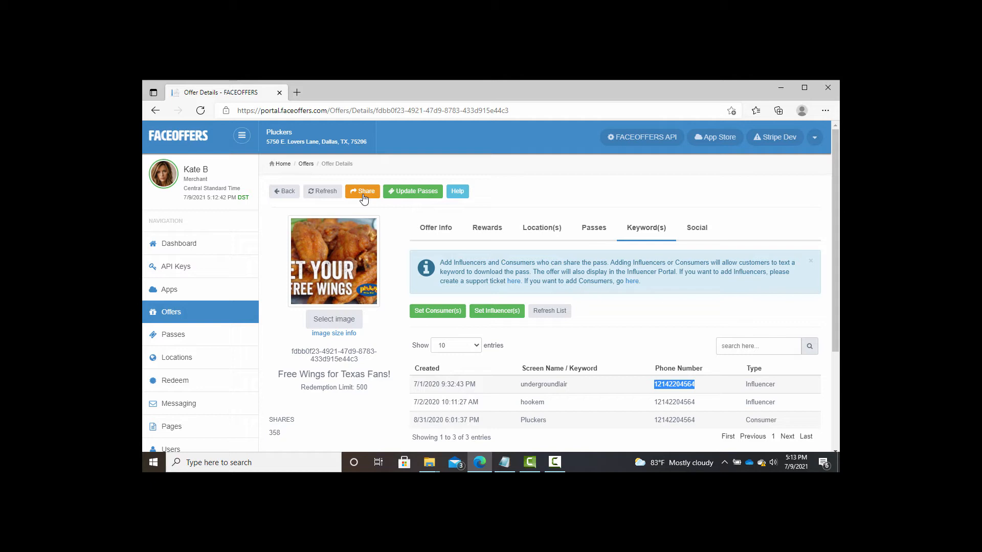
Step: Review the offer's social message settings for Facebook, Instagram and Twitter
click(698, 230)
drag(834, 177, 834, 197)
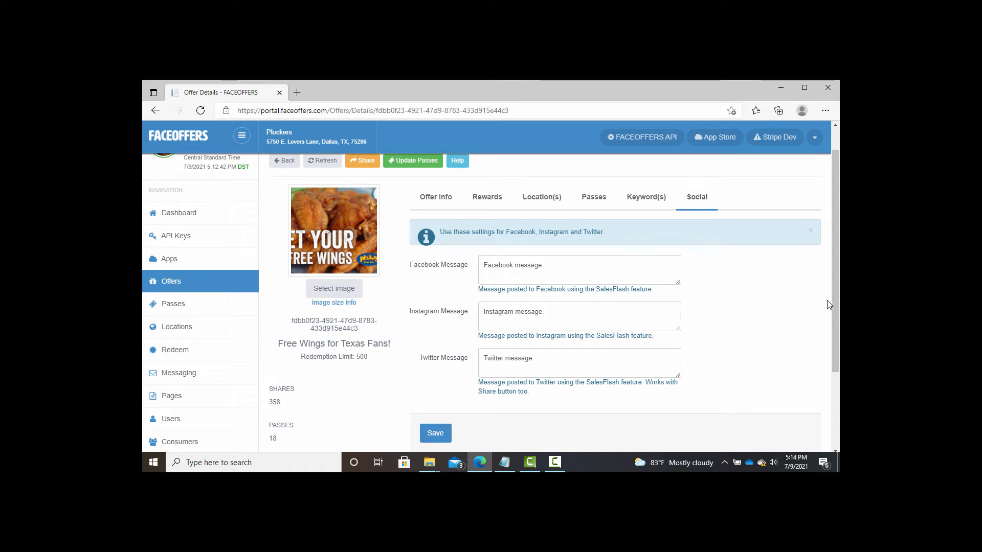
drag(834, 288, 833, 266)
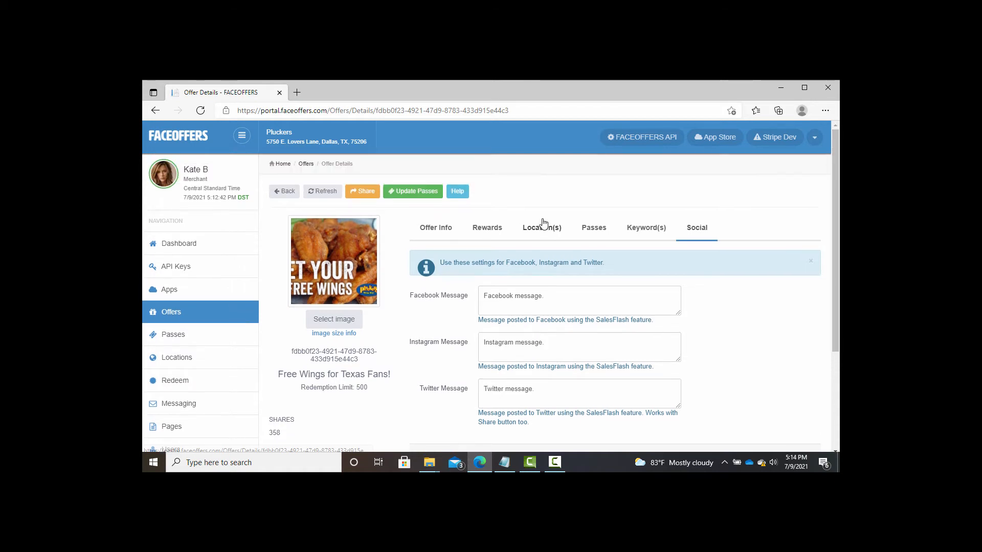
Step: Open the offer's sharing options with the Pluckers keyword and examine its long and short URLs
click(372, 196)
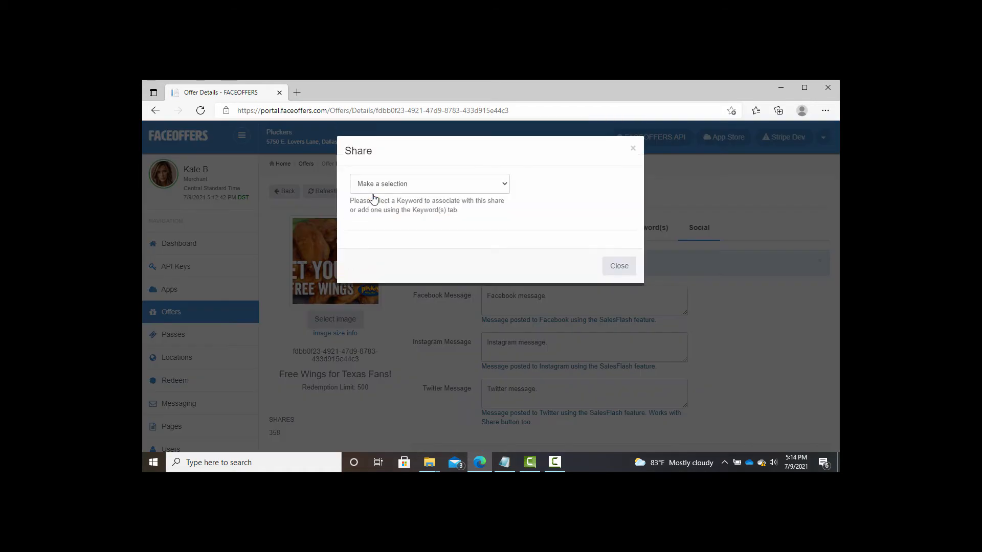
click(505, 187)
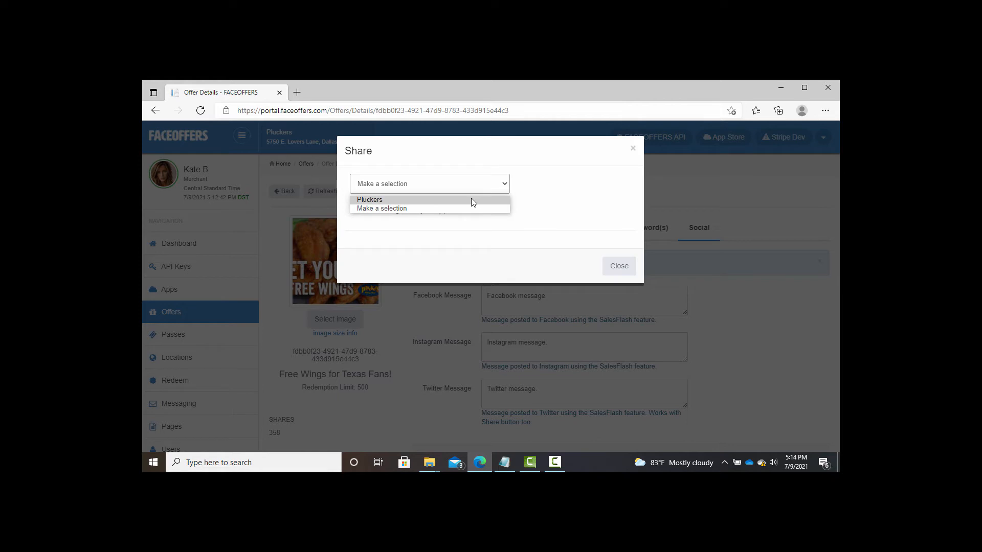
click(402, 199)
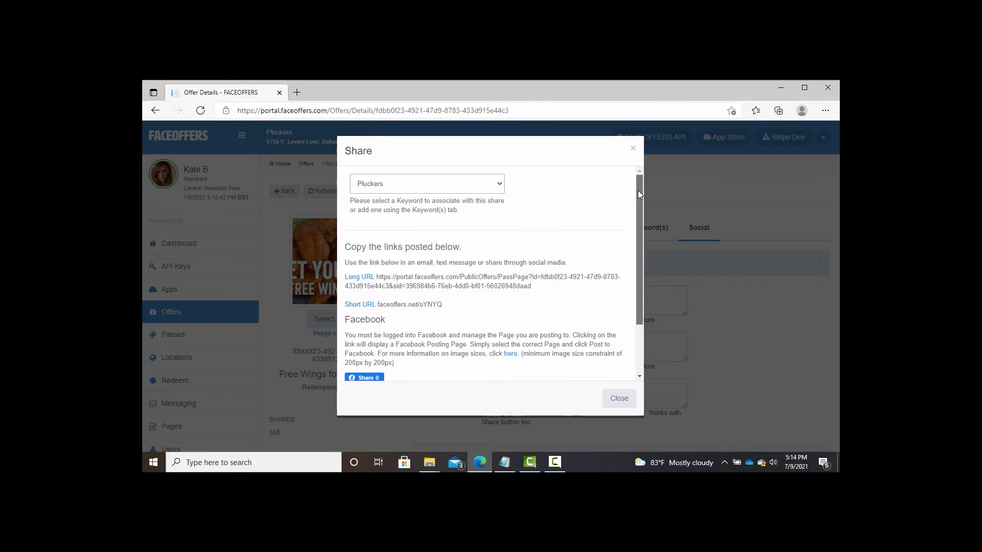
drag(637, 190, 635, 238)
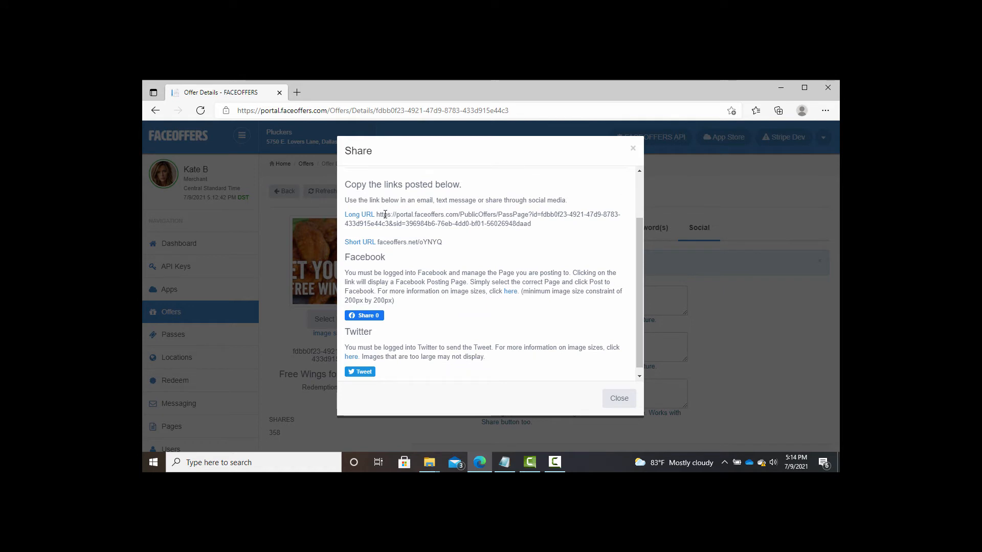
drag(376, 215, 546, 227)
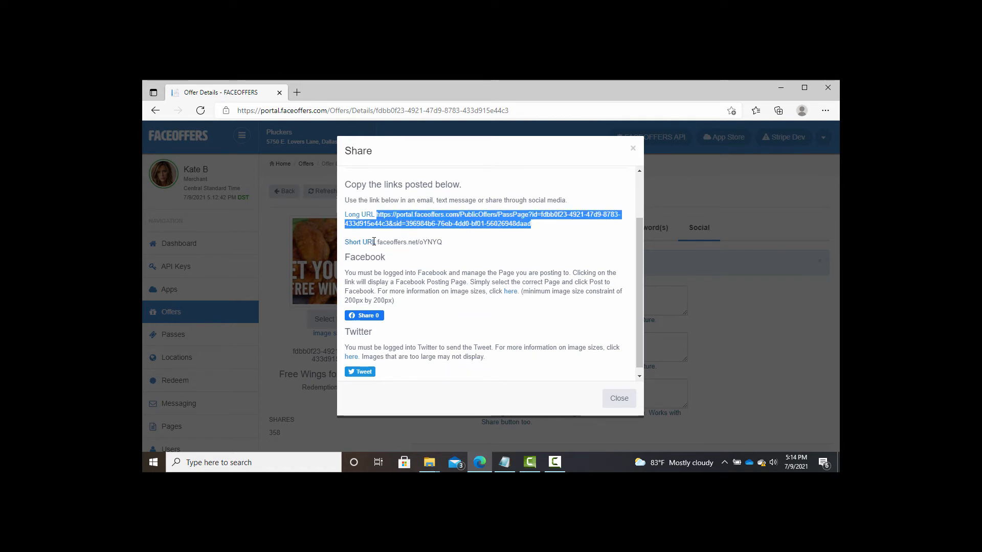
drag(378, 242, 450, 248)
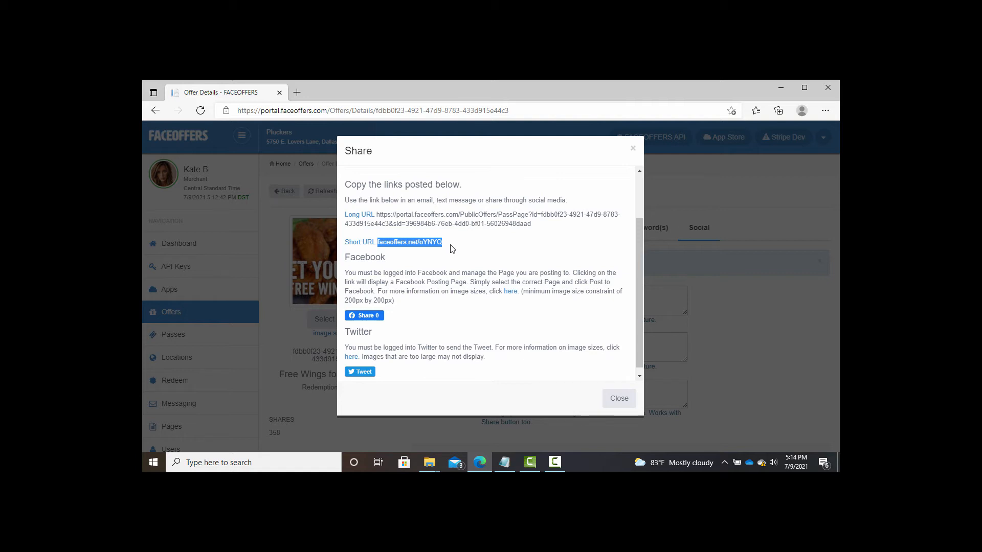
drag(643, 256, 639, 277)
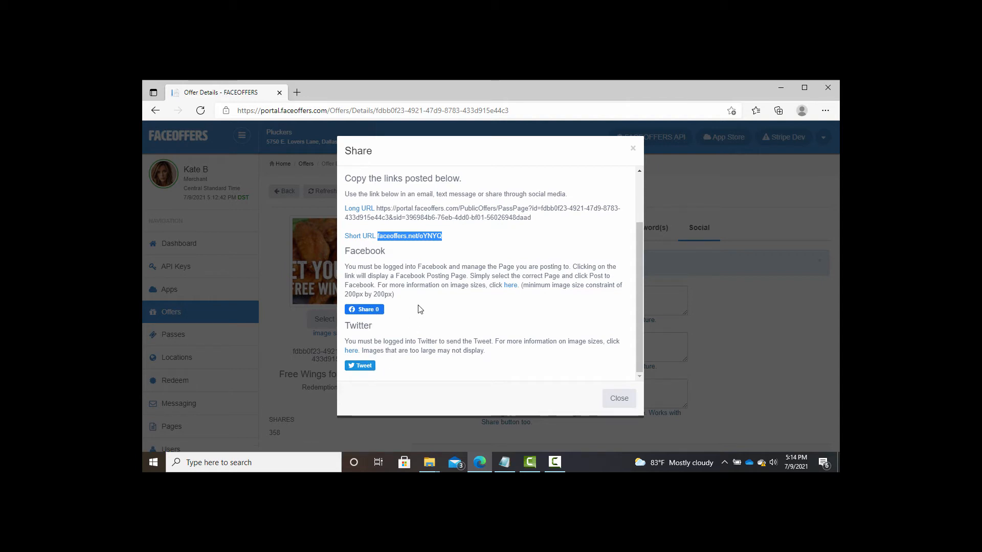
Step: Preview the offer's Facebook post and prefilled tweet without publishing either, and finish sharing
click(365, 310)
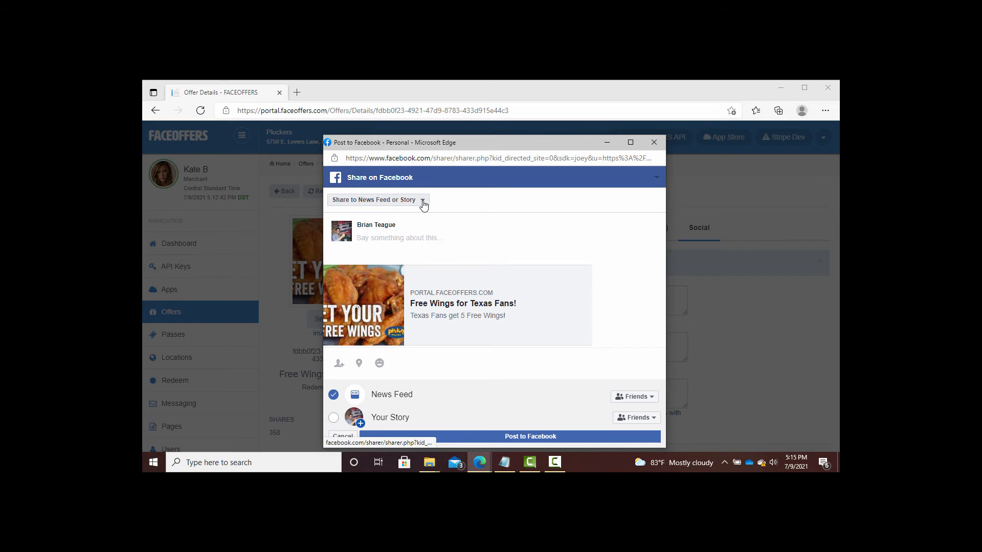
click(654, 142)
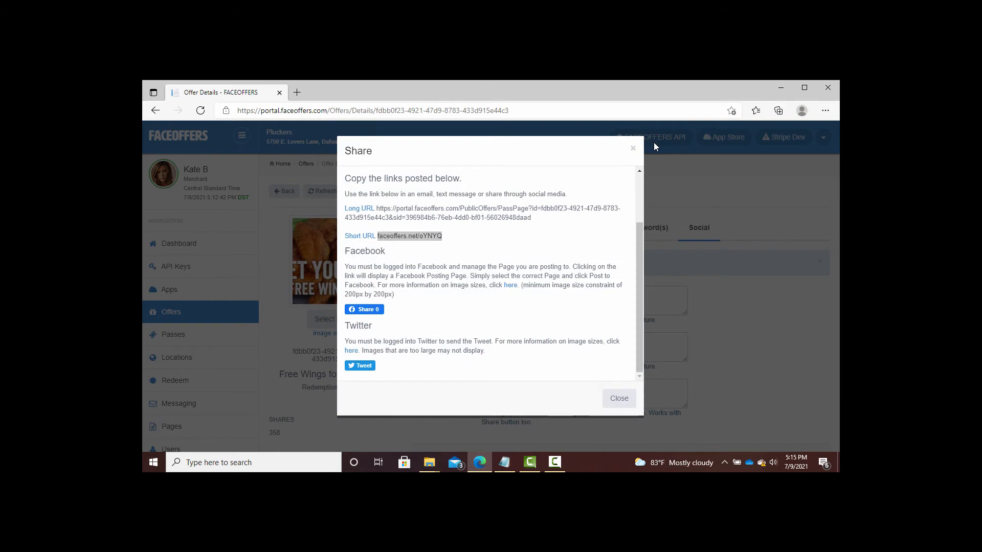
click(367, 368)
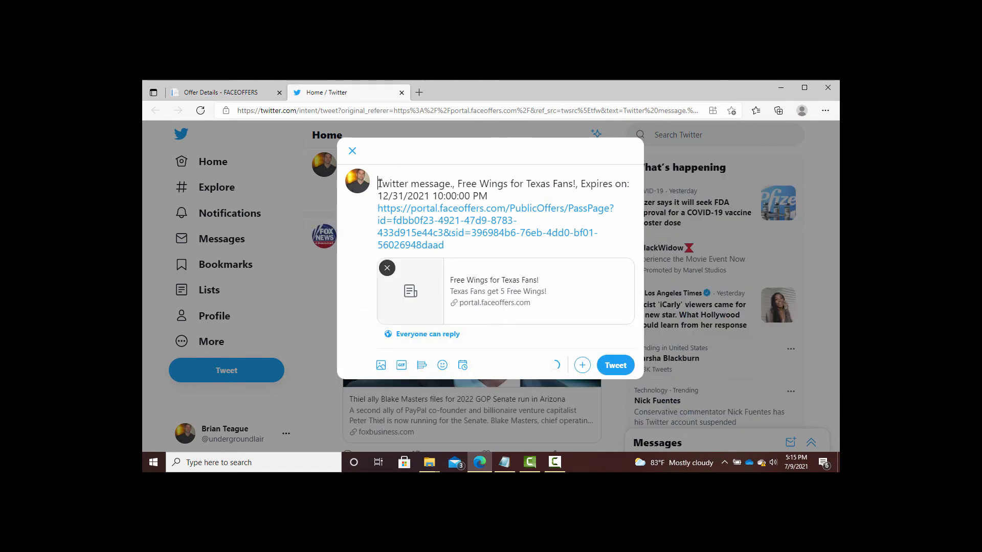
drag(378, 183, 447, 180)
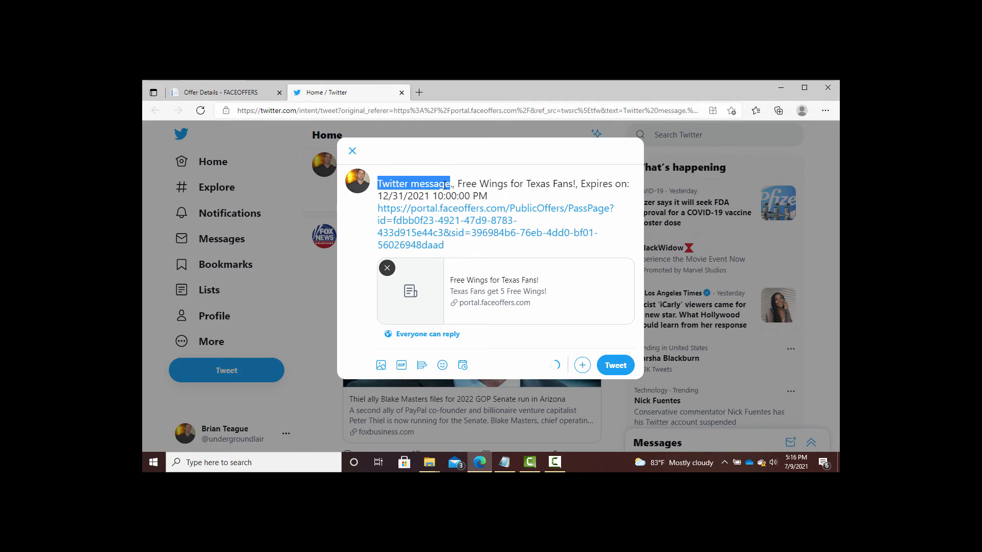
drag(457, 184, 534, 186)
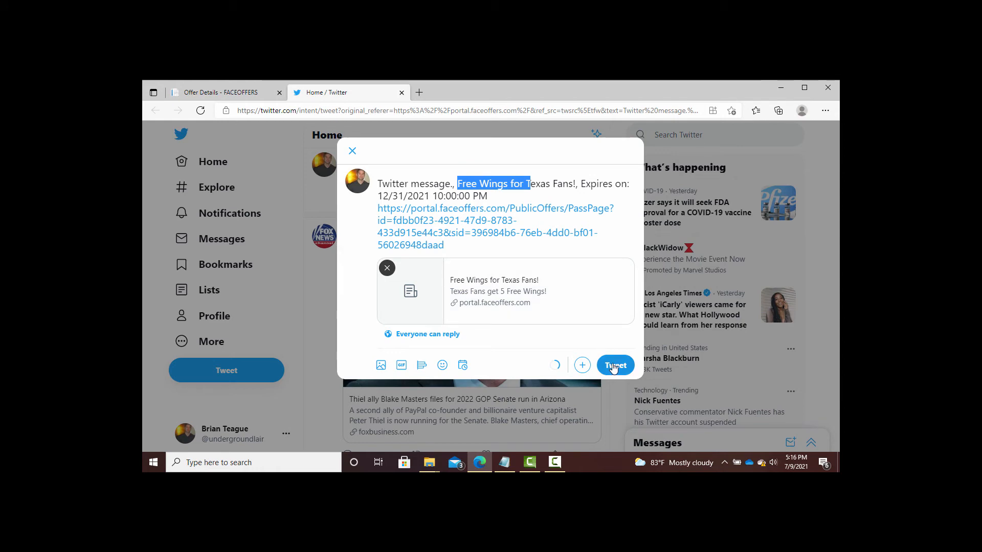
click(354, 150)
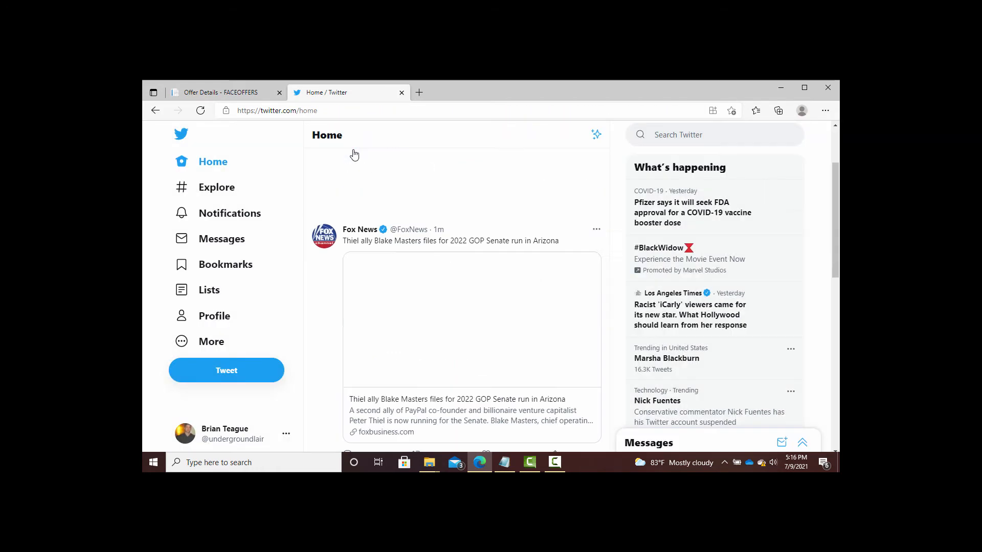
click(401, 93)
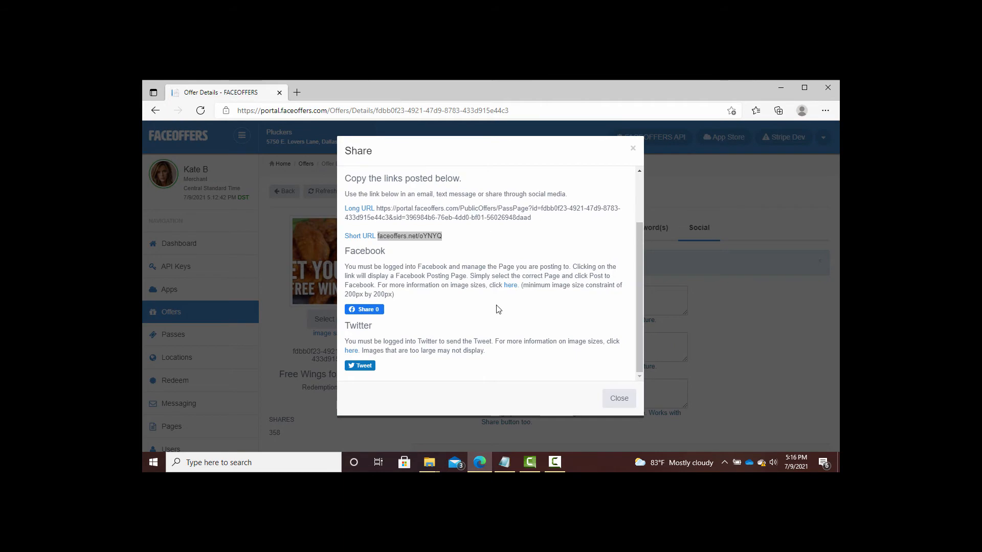
click(616, 400)
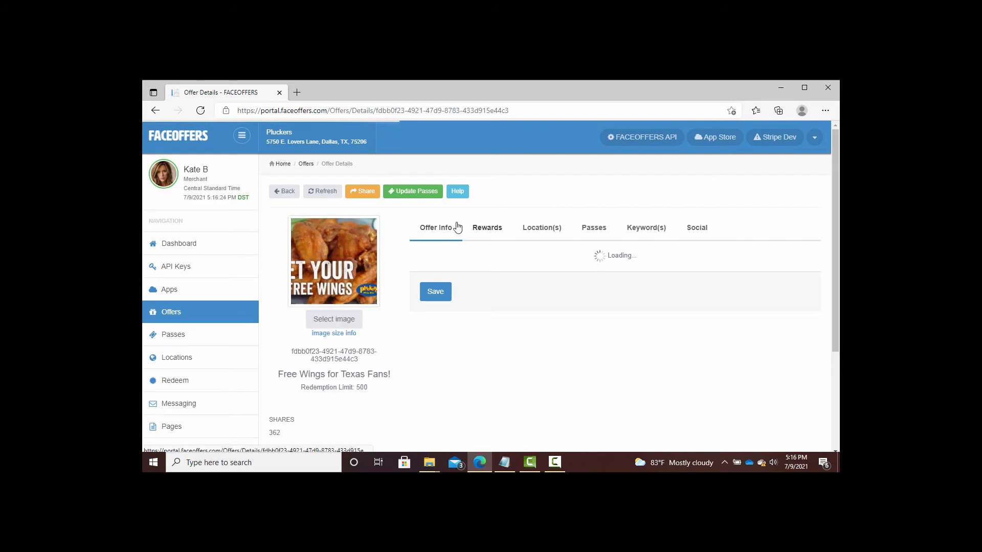
Step: Start a new SalesFlash for the "Free Wings for Texas Fans!" offer and examine its credits and sent count
click(284, 191)
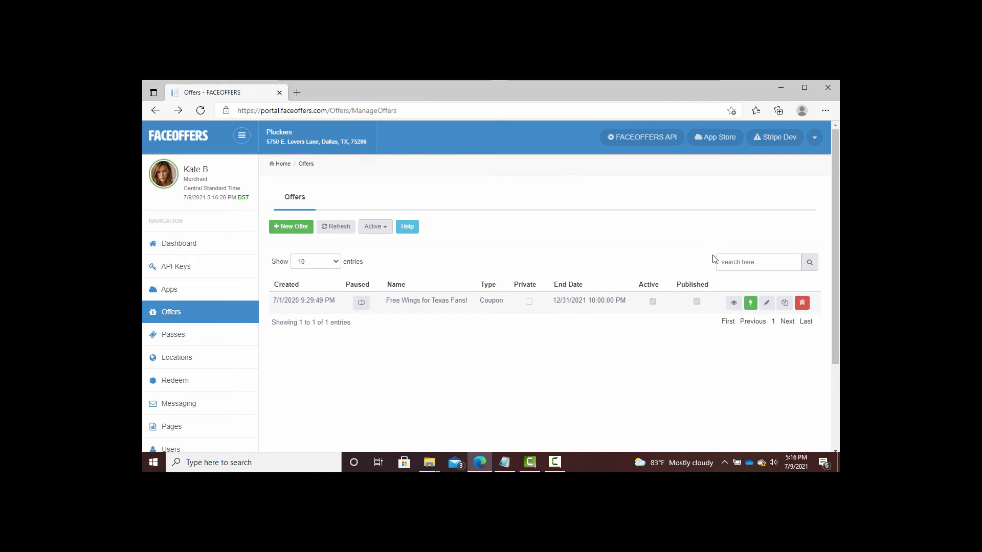
click(751, 303)
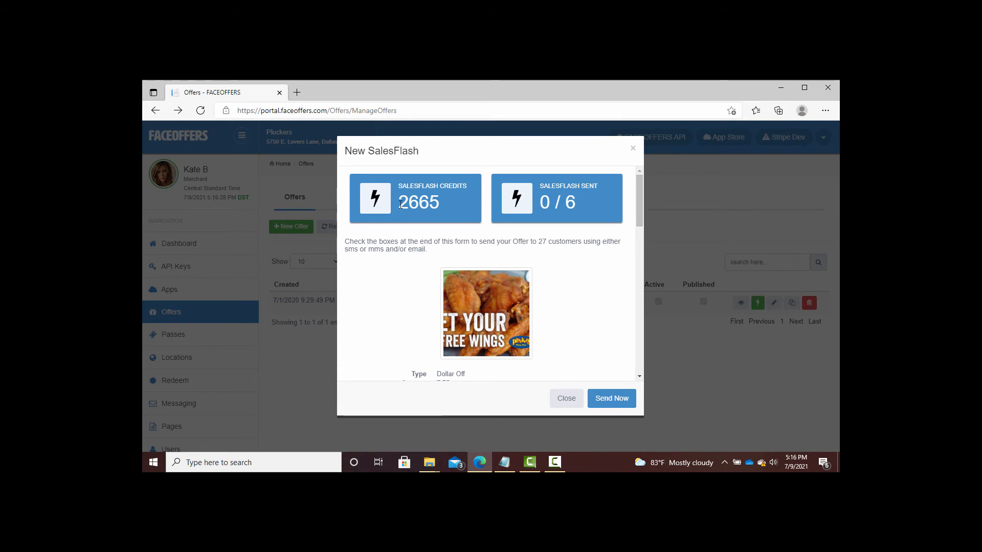
drag(400, 204, 446, 207)
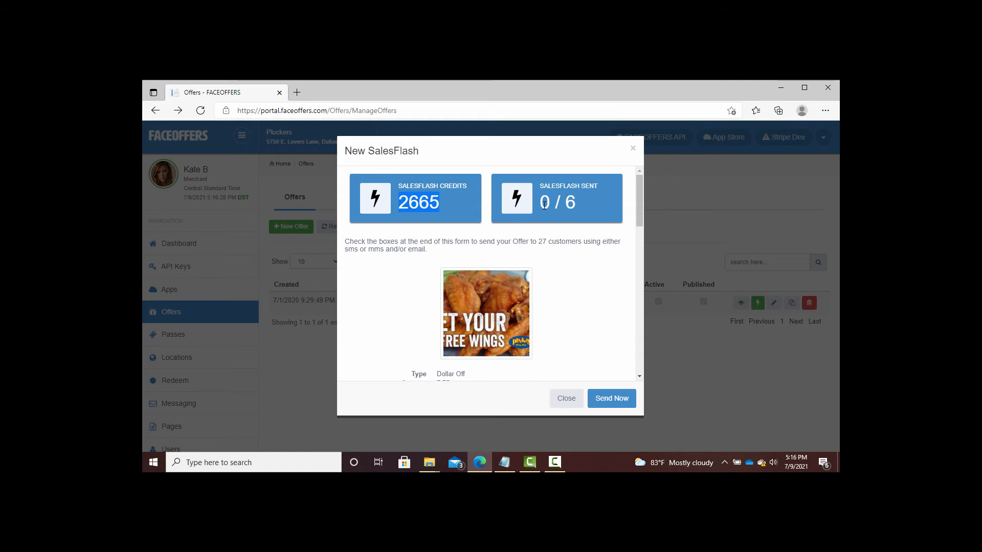
drag(541, 204, 579, 207)
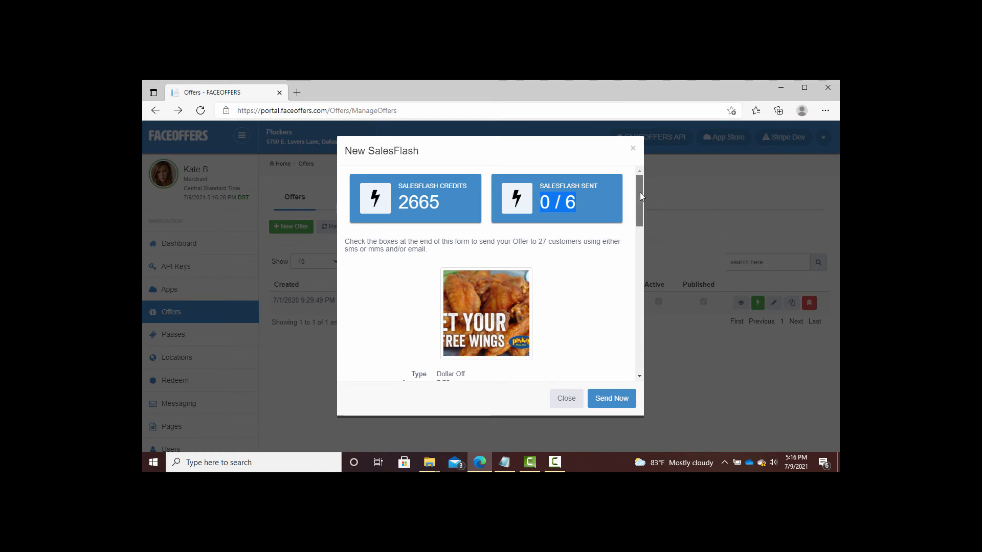
scroll(640, 192, down, 1)
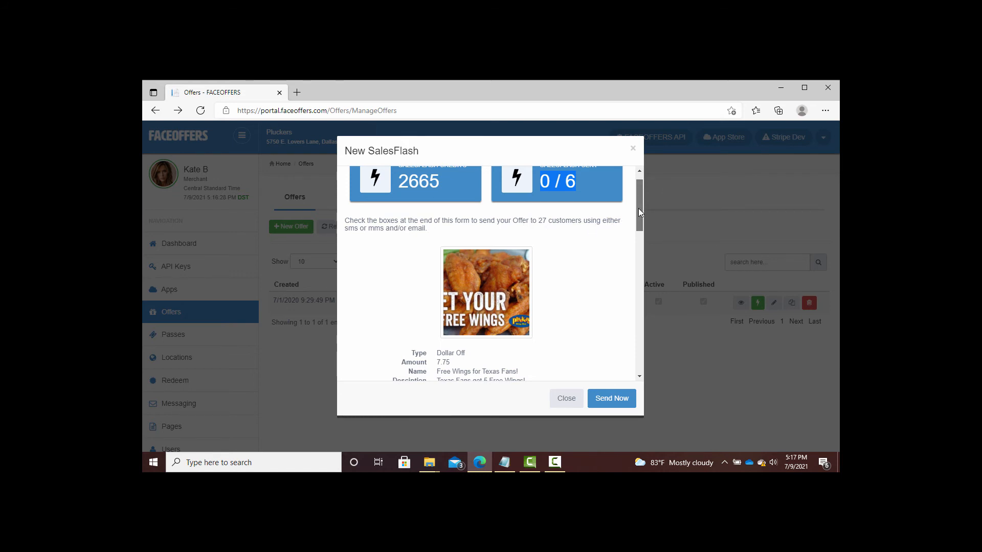
Step: Choose SMS, Email and MMS as the communication channels for the SalesFlash
drag(638, 208, 638, 259)
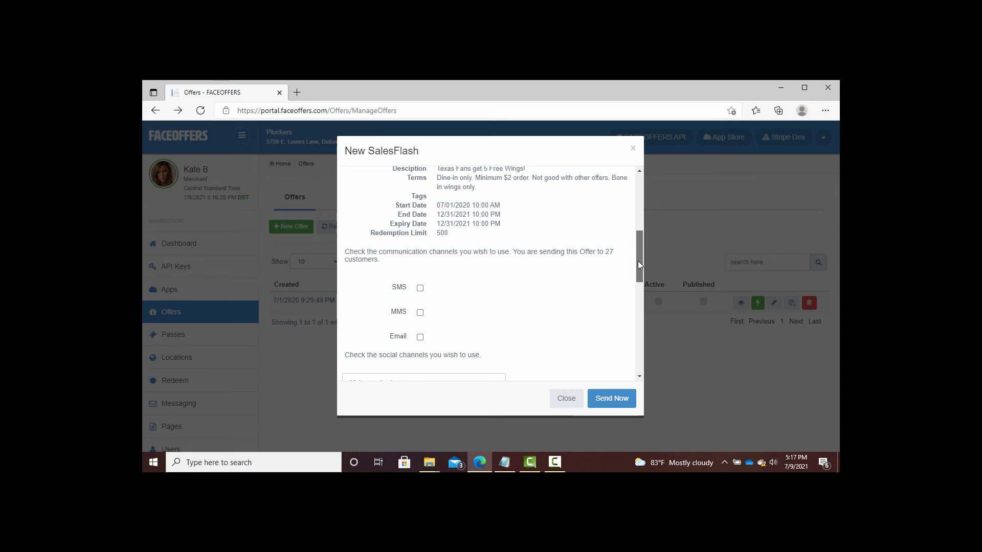
drag(637, 261, 637, 267)
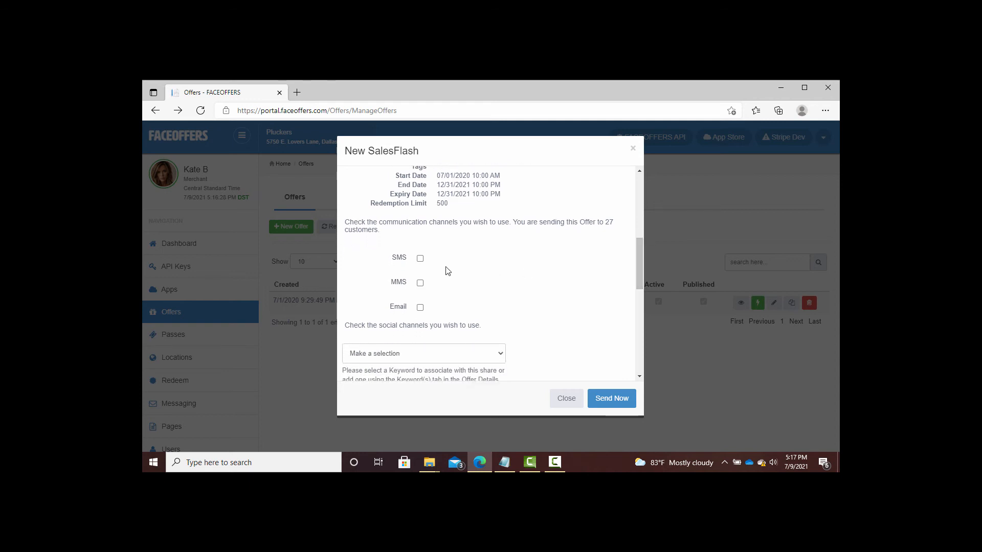
click(420, 259)
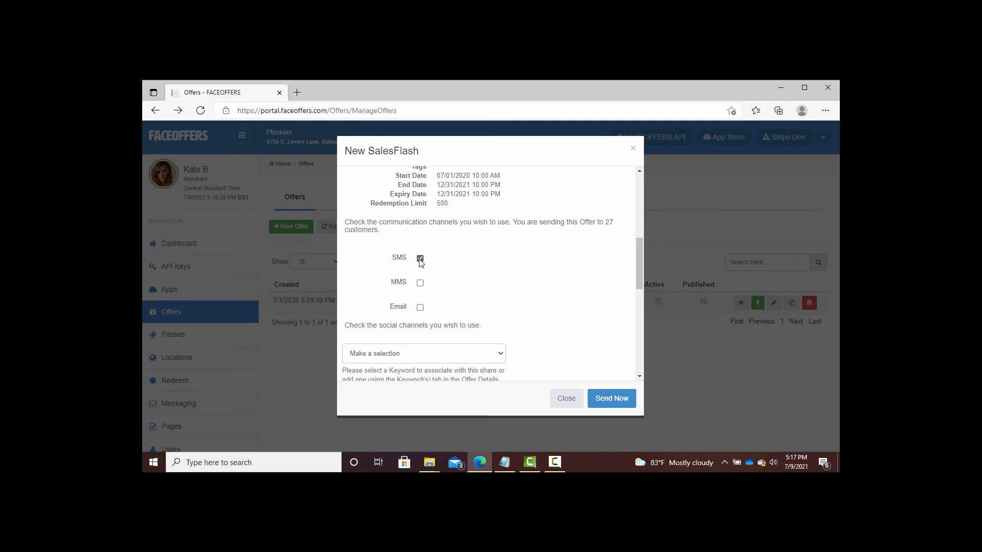
click(419, 308)
click(421, 284)
Step: Associate the Pluckers keyword with the SalesFlash's social sharing
drag(639, 246, 641, 271)
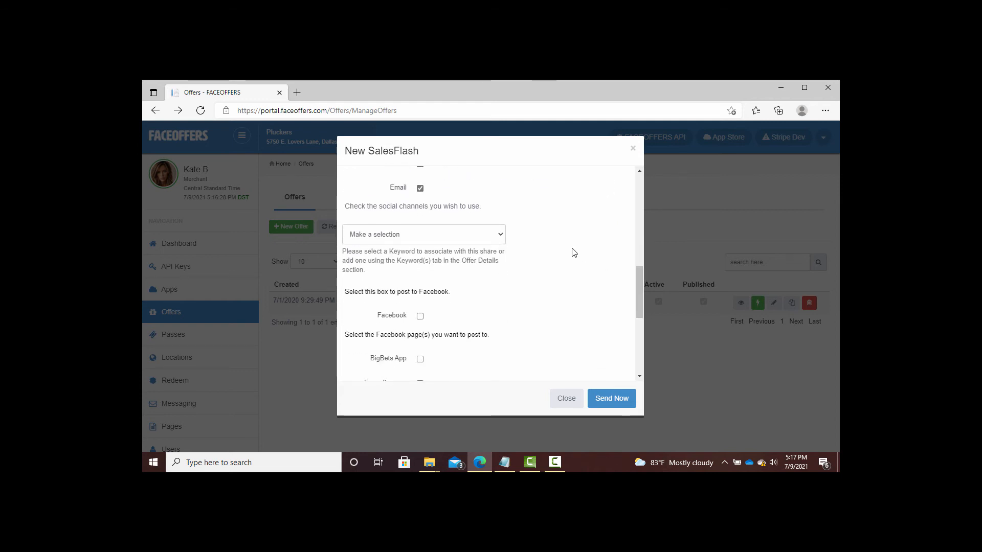
click(502, 238)
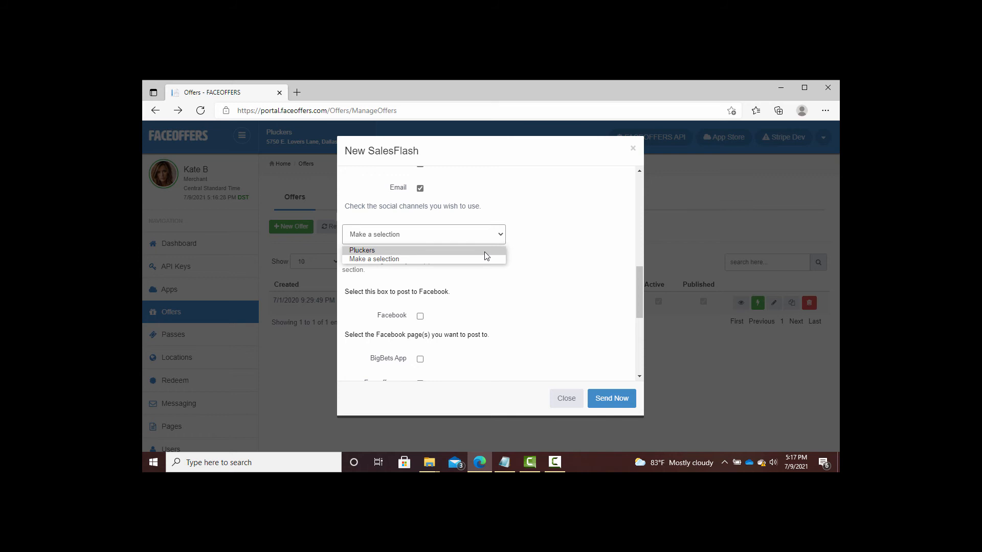
click(486, 251)
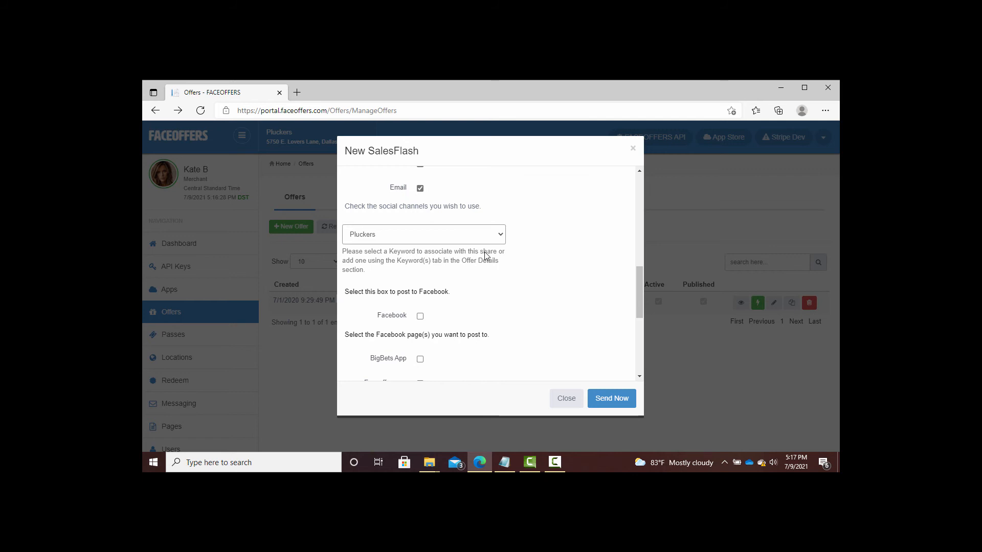
Step: Enable posting the SalesFlash to Facebook and choose the Faceoffers page as its destination
drag(639, 277, 640, 301)
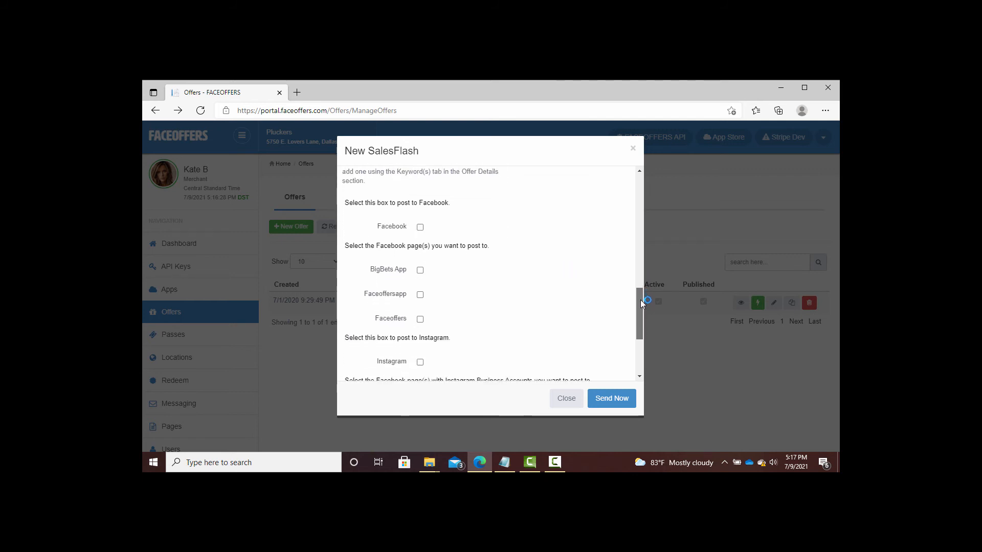
click(420, 224)
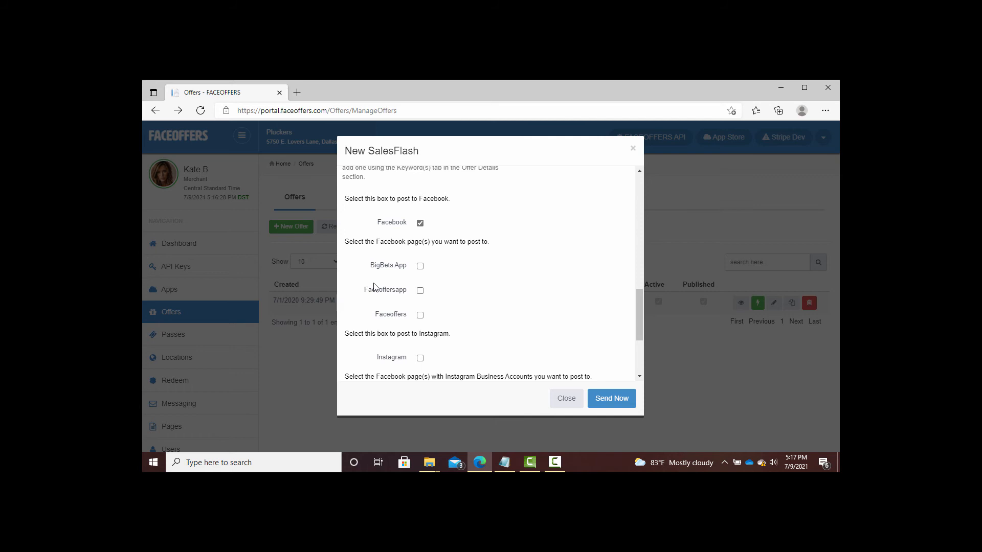
click(420, 315)
Step: Enable Instagram posting through the Faceoffersapp page and Twitter posting through the faceoffers account
drag(637, 301, 640, 327)
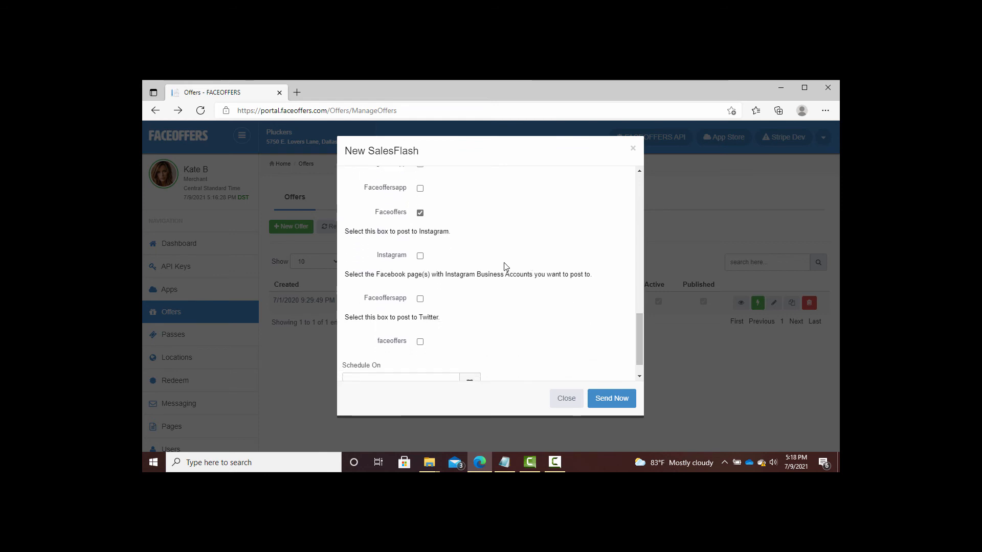
click(421, 257)
click(420, 300)
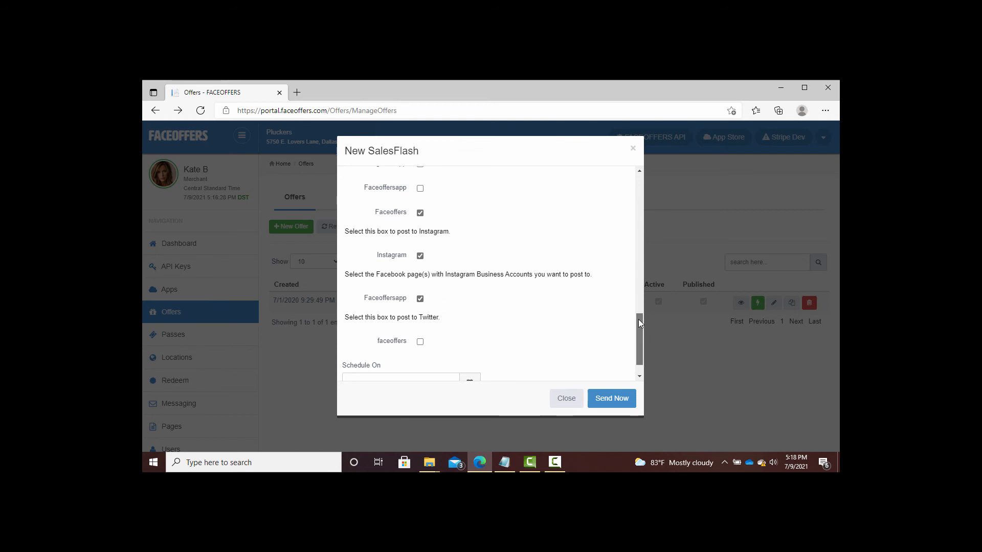
scroll(638, 335, down, 1)
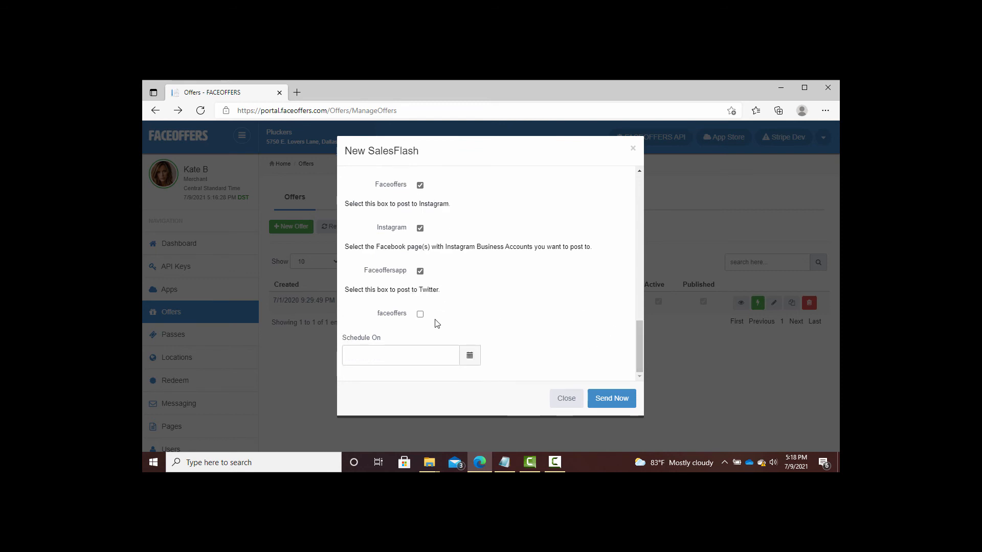
click(419, 314)
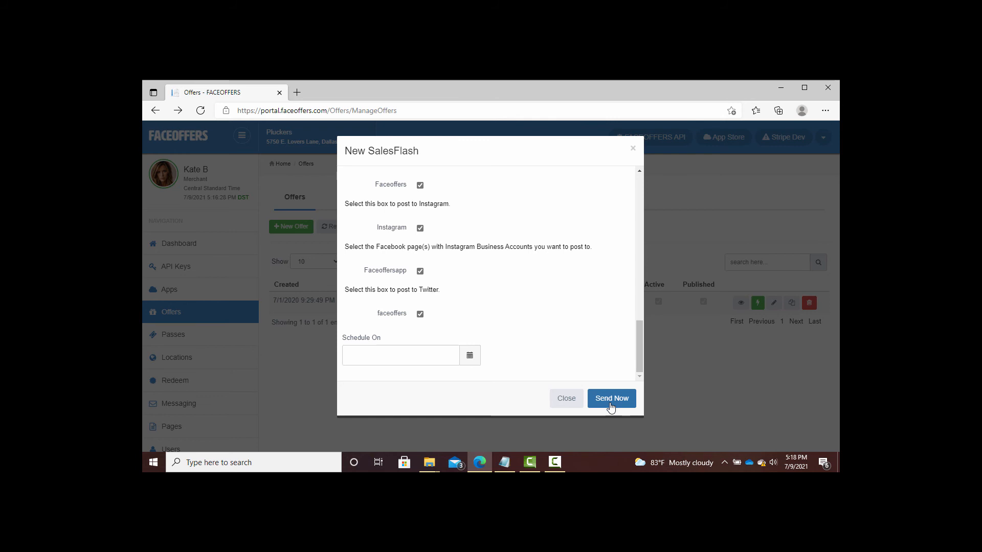
Step: Set the SalesFlash's schedule date to 07/31/2021 5:18 PM and close the form without scheduling or sending it
click(395, 355)
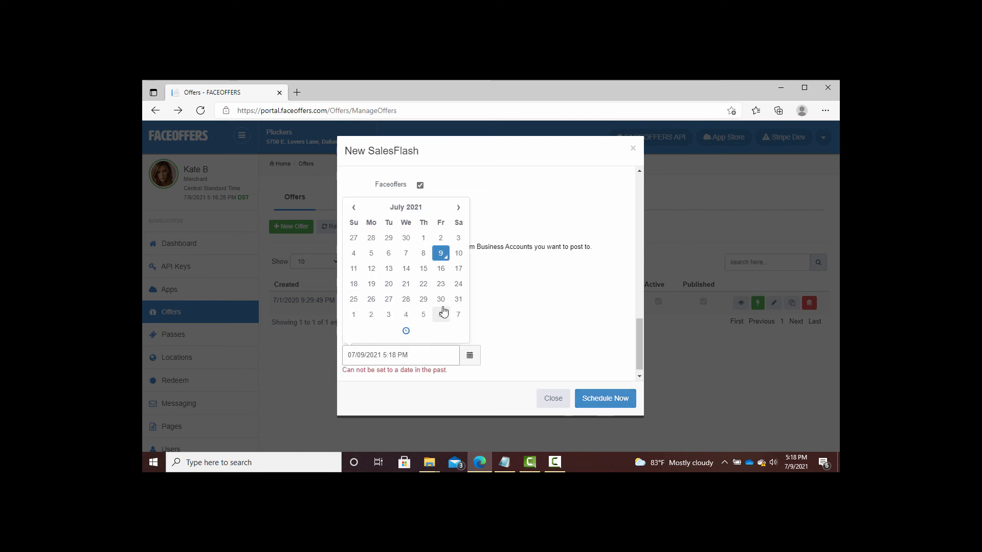
click(457, 300)
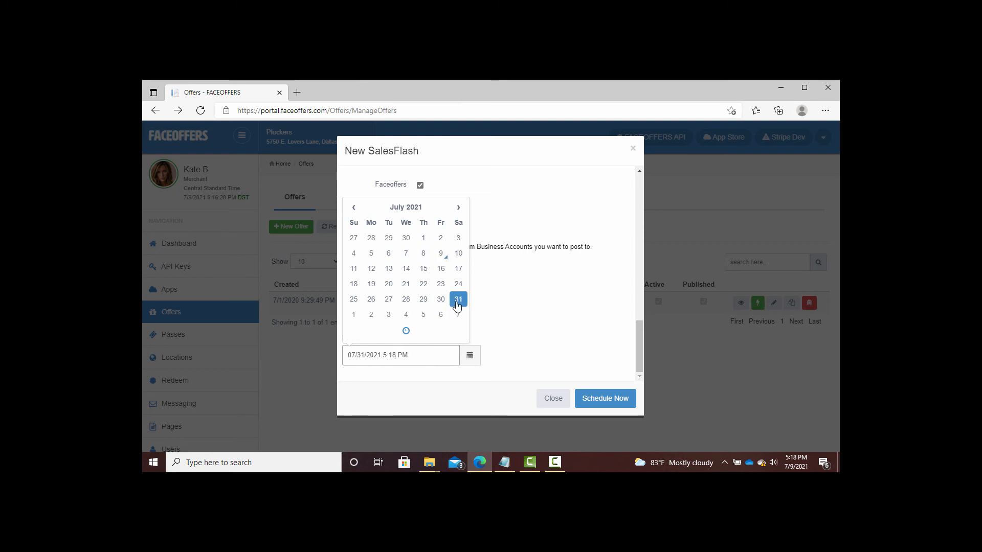
click(507, 329)
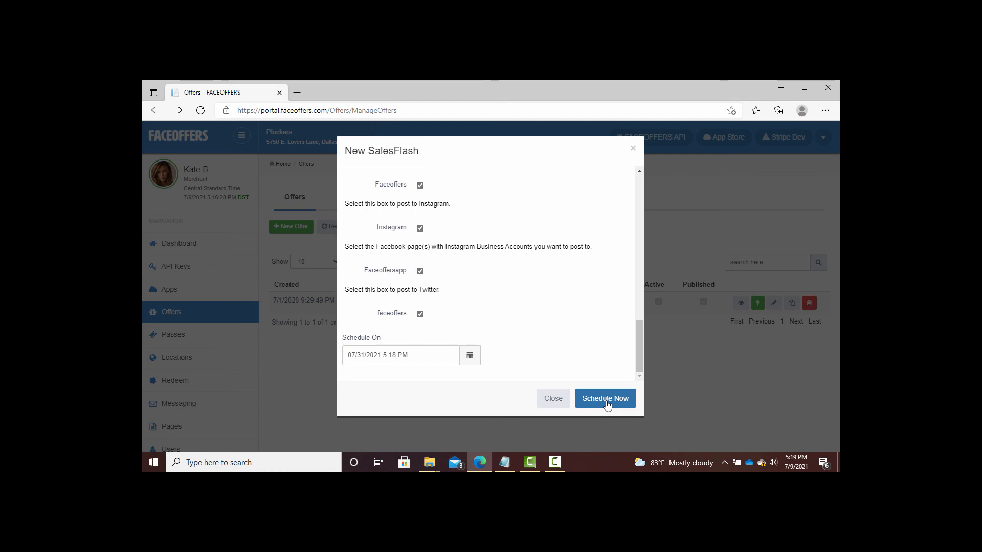
click(552, 404)
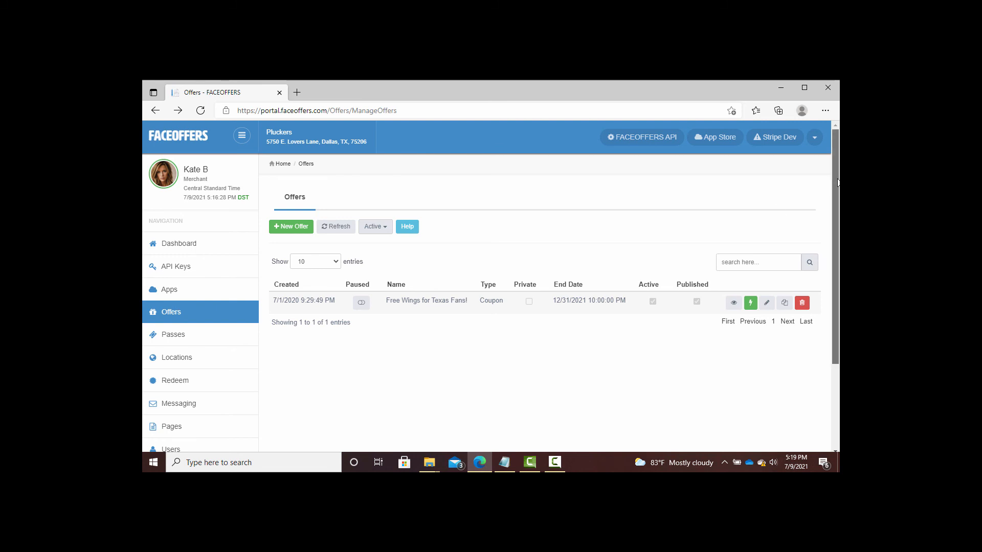
Step: Open the outbound messaging records and examine the message jobs' scheduled, started and completed times and customer counts
drag(838, 183, 838, 218)
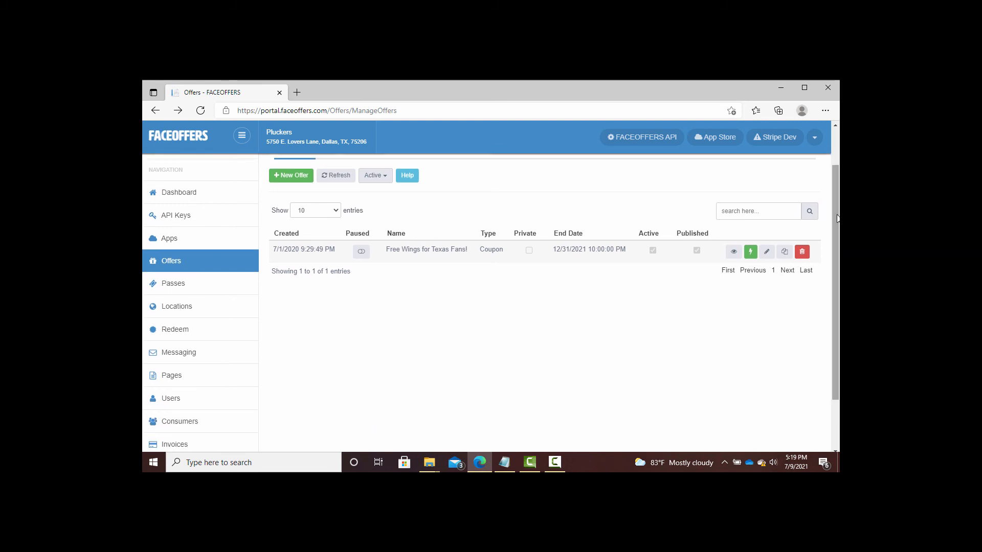
click(198, 353)
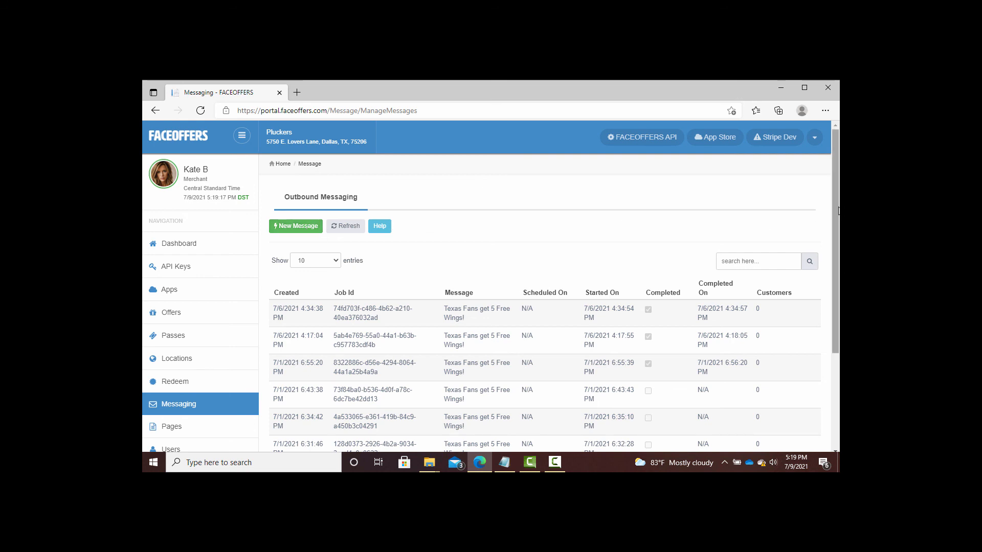
drag(837, 214, 836, 240)
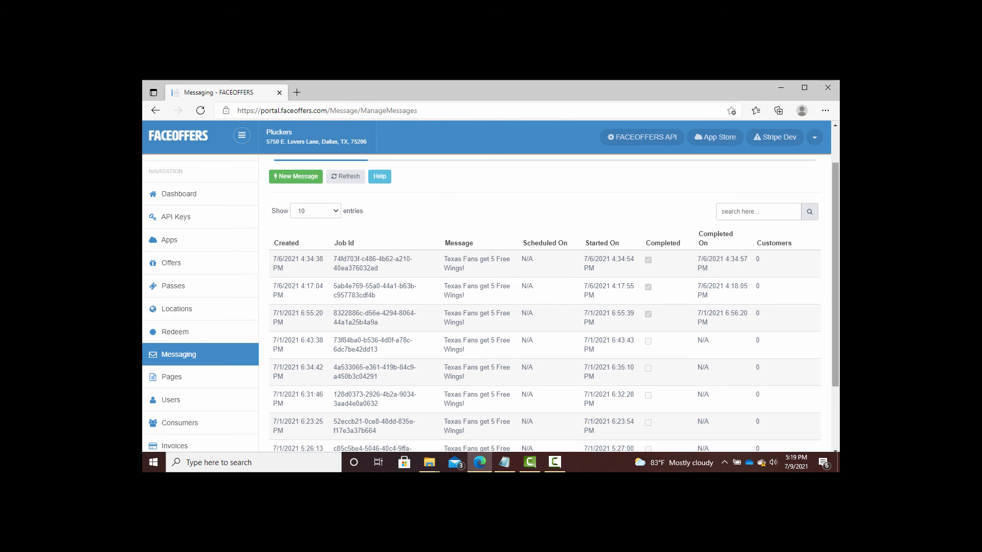
mouse_move(836, 208)
mouse_down()
mouse_move(834, 273)
mouse_move(835, 215)
mouse_up()
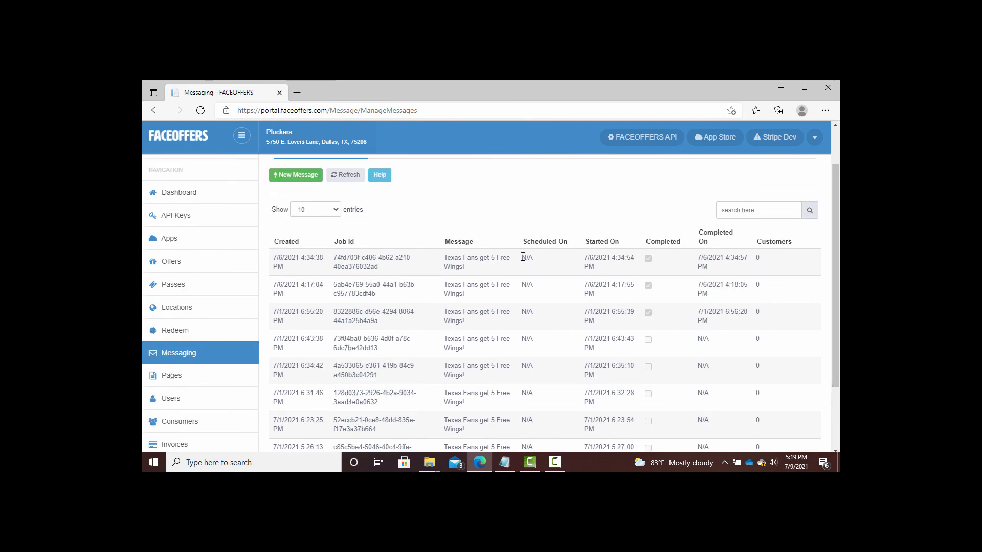
drag(521, 258, 550, 263)
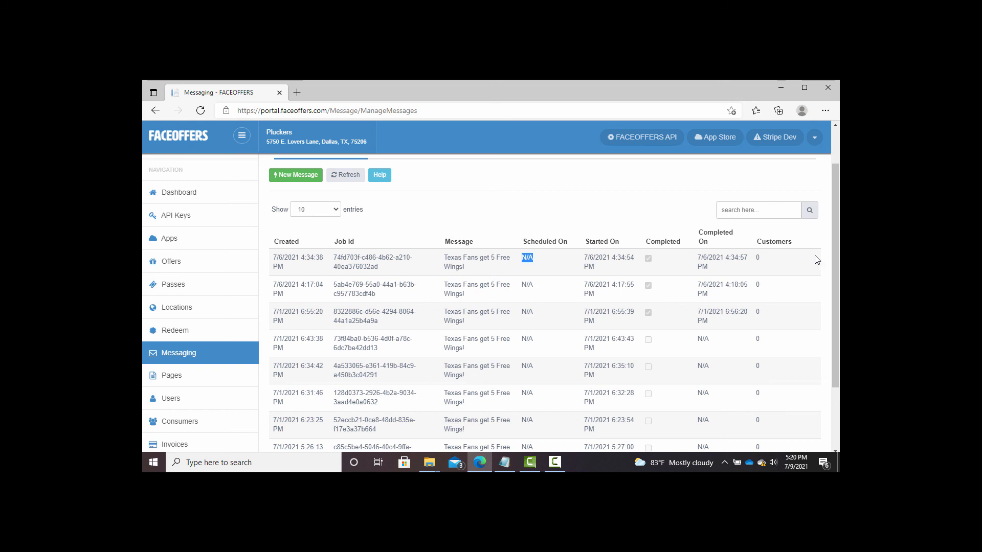
scroll(829, 293, down, 1)
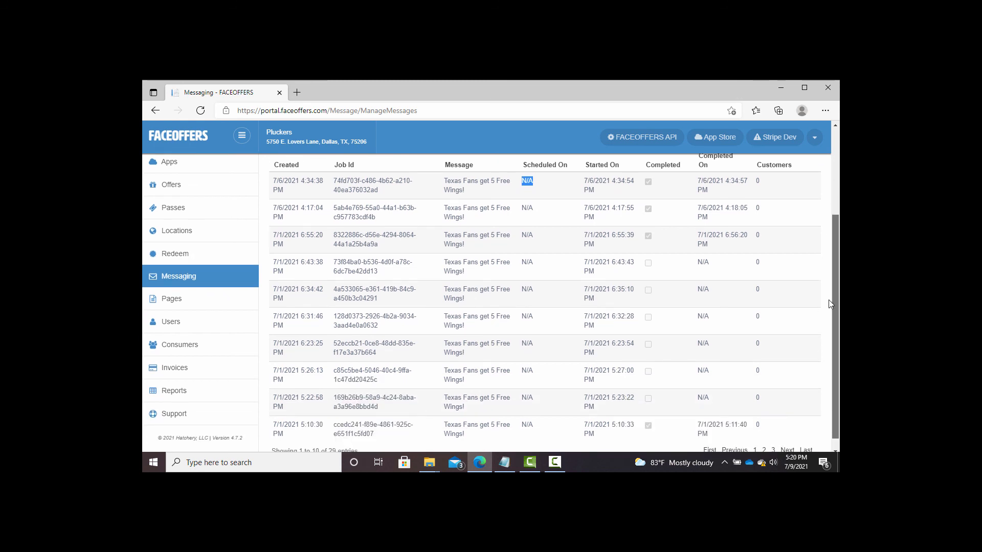
scroll(829, 300, down, 1)
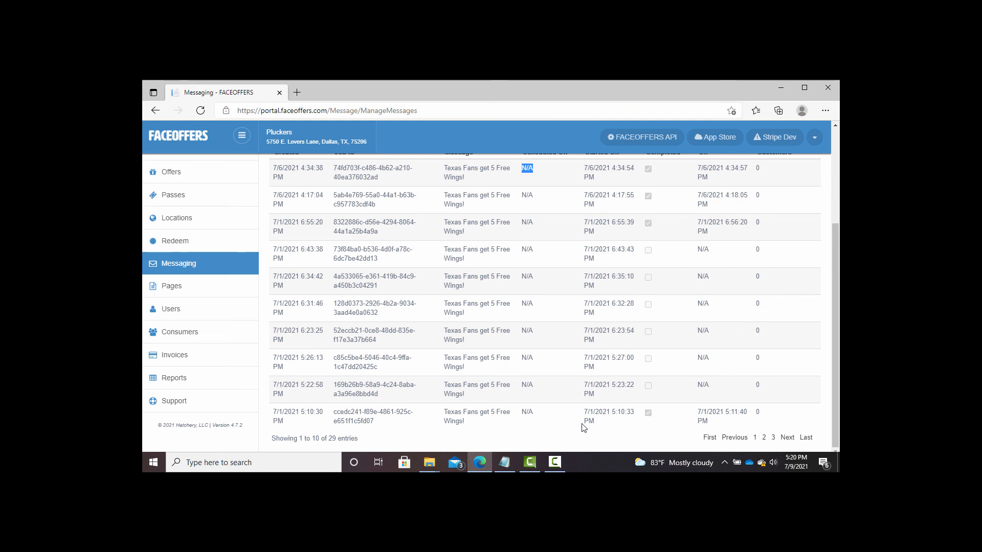
click(555, 462)
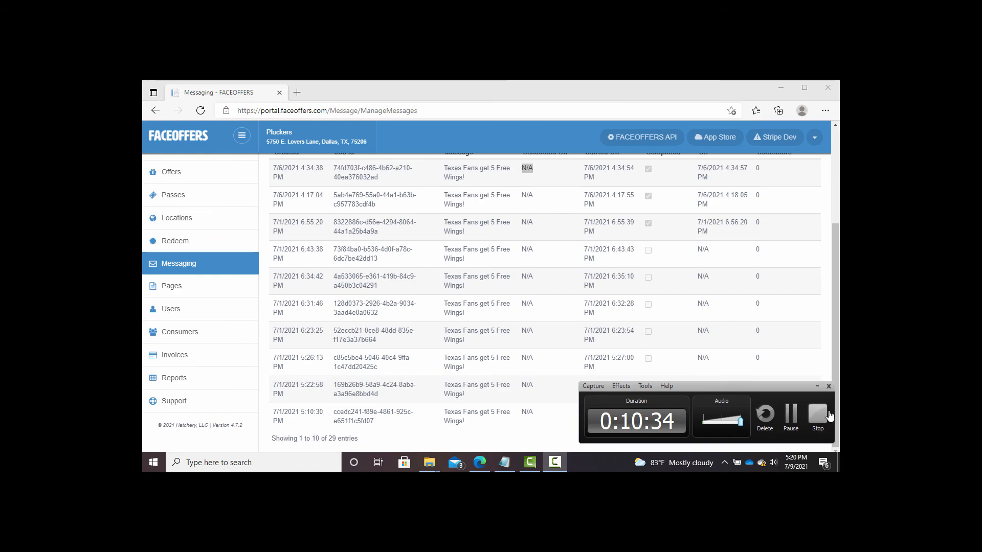